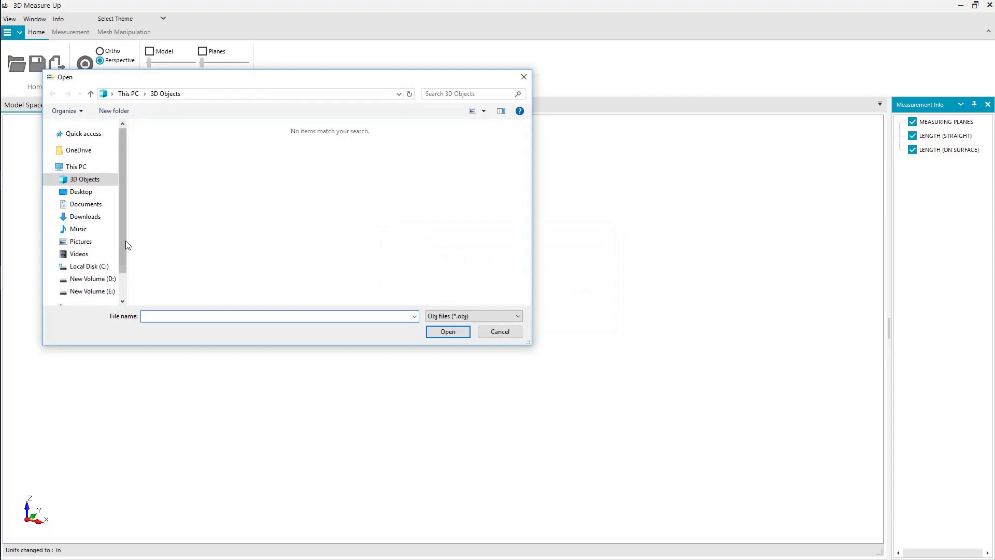
Open untitled.obj from the temp_\3D model folder on New Volume (E:)
click(92, 253)
double_click(157, 206)
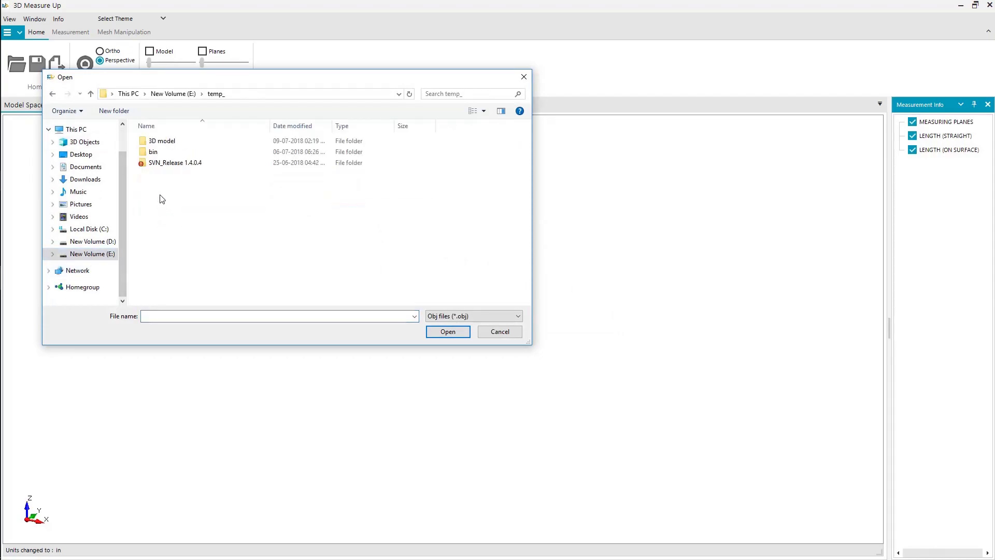
double_click(158, 141)
click(163, 141)
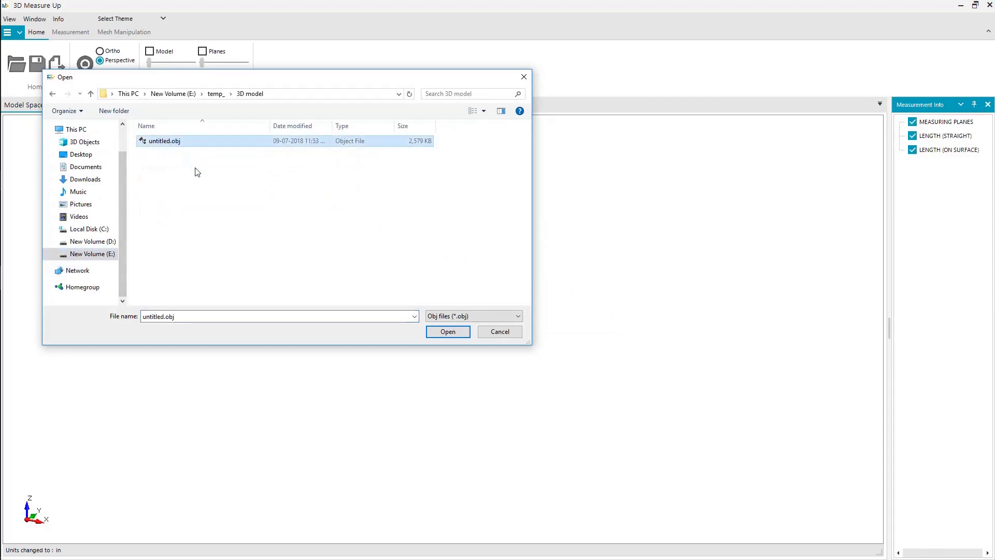
click(447, 332)
Reset the body model to the home view and insert the automatic body measuring planes
scroll(444, 132, up, 6)
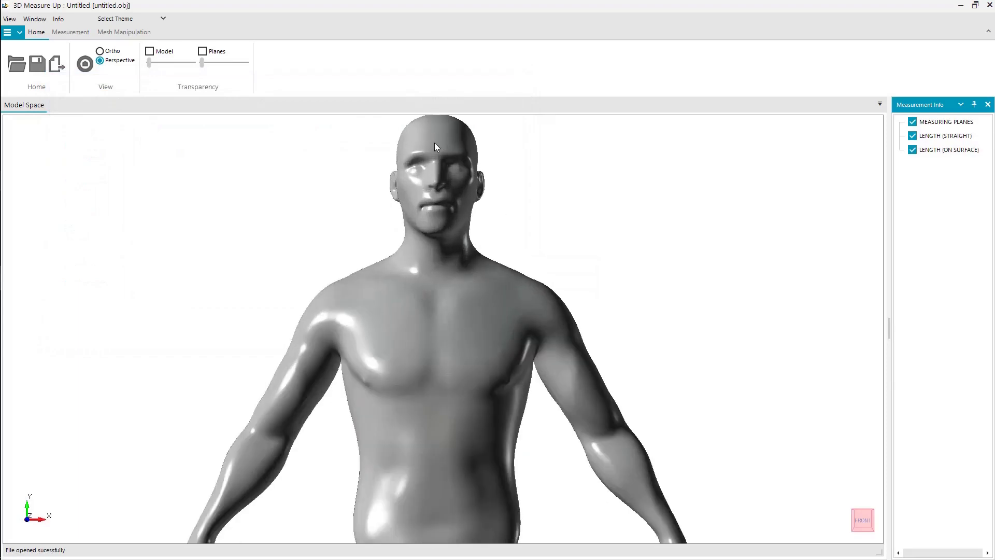
right_drag(450, 132, 388, 197)
click(93, 66)
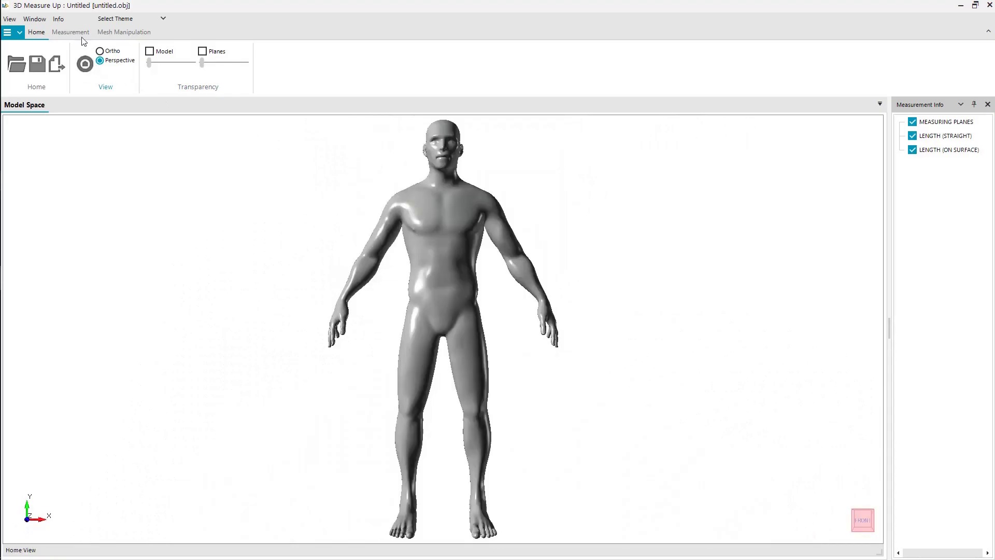
click(75, 33)
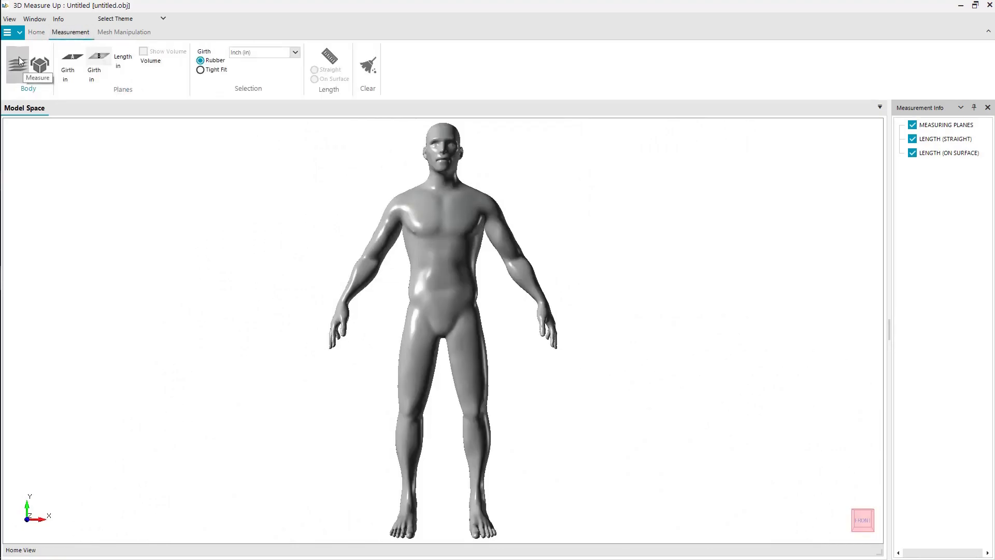
click(21, 61)
Hide every measuring plane except Belly
mouse_move(482, 175)
right_down()
mouse_move(493, 191)
mouse_move(468, 182)
mouse_move(484, 186)
right_up()
click(923, 139)
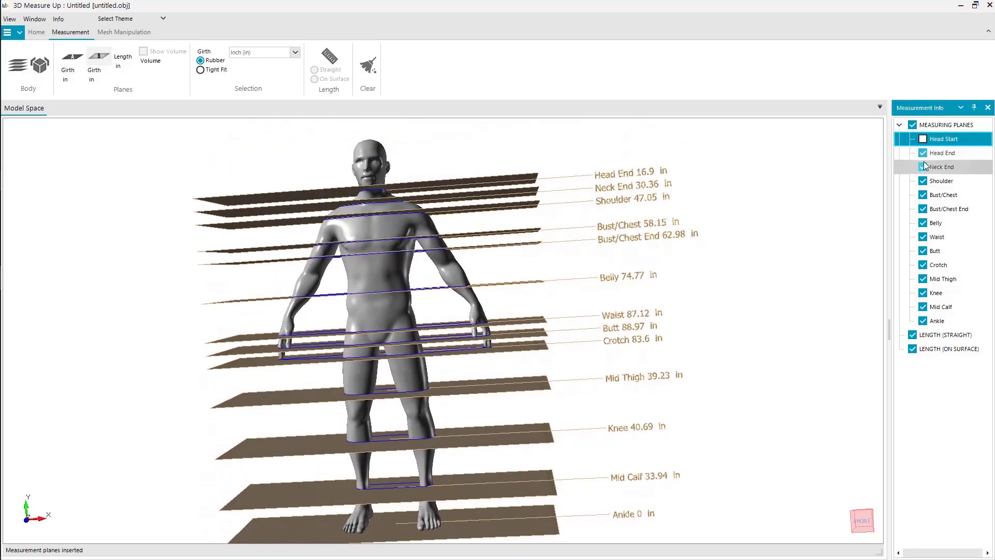
click(922, 154)
click(923, 167)
click(912, 125)
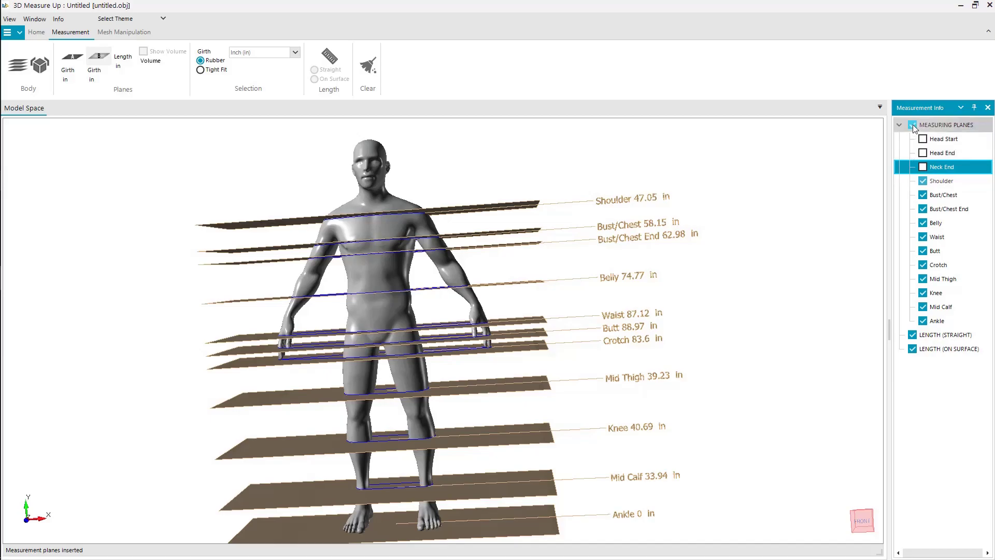
click(923, 223)
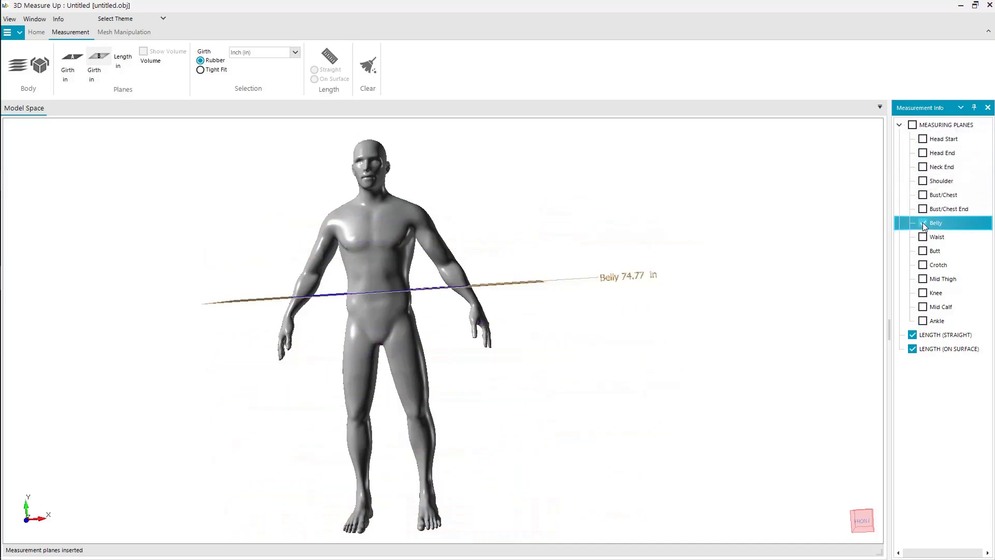
Switch the girth measurement of the Belly plane to Tight Fit and restore the home view
right_drag(411, 194, 415, 261)
scroll(597, 289, up, 3)
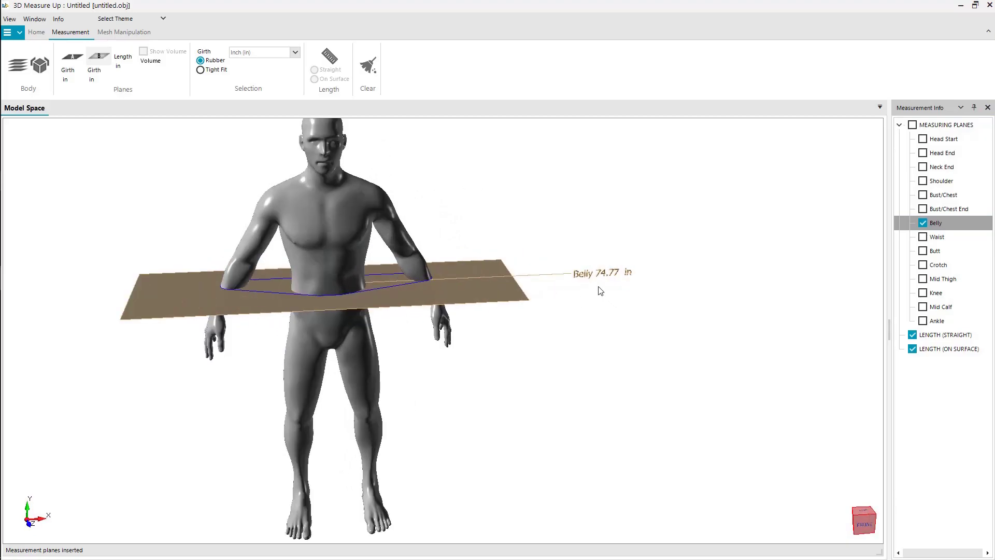
scroll(607, 274, down, 2)
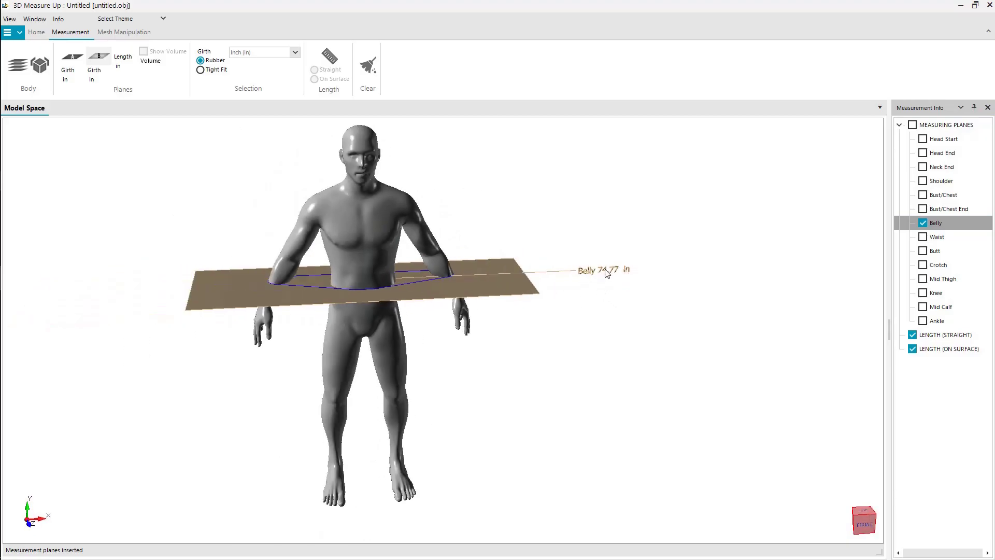
click(201, 70)
right_drag(456, 200, 448, 149)
click(36, 32)
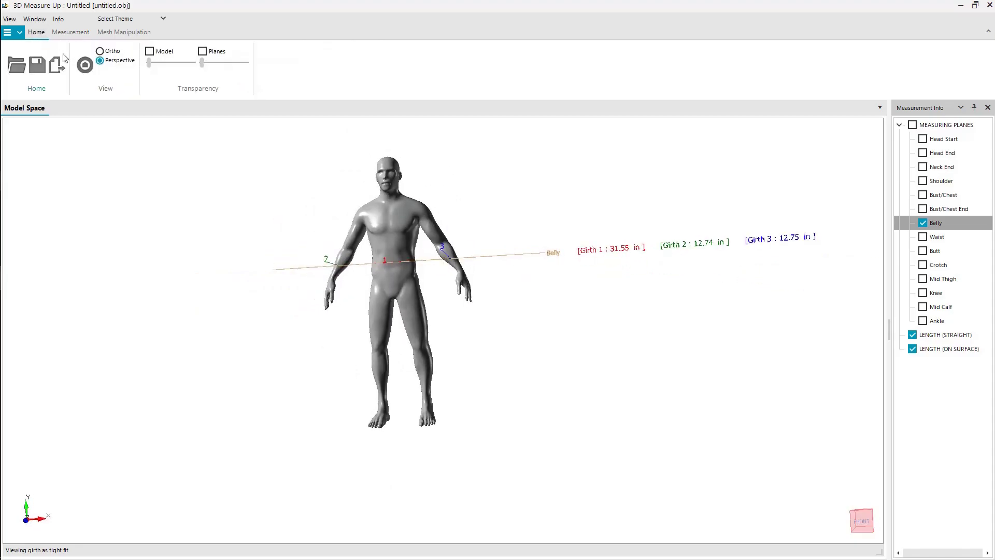
click(84, 64)
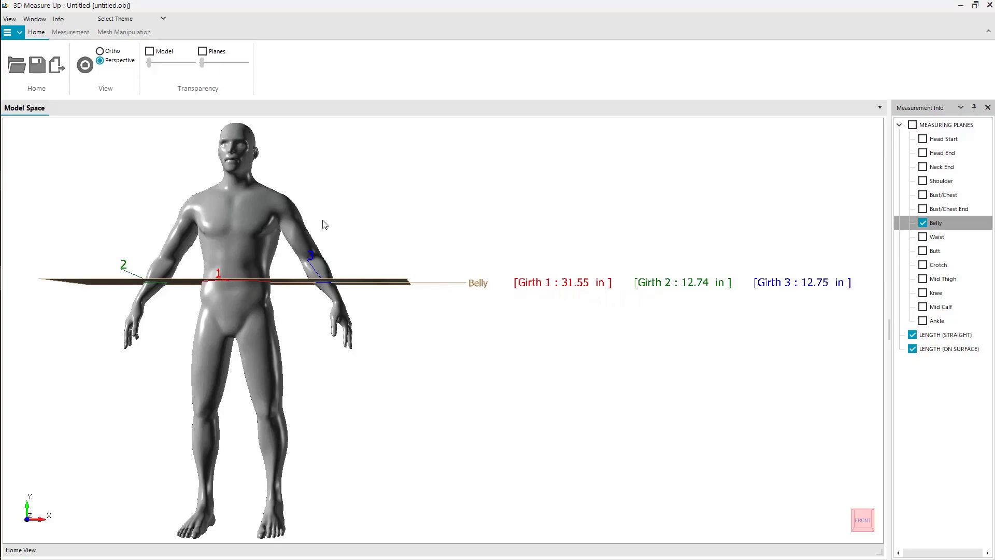
Clear all measurements and set the girth type back to Rubber
click(71, 33)
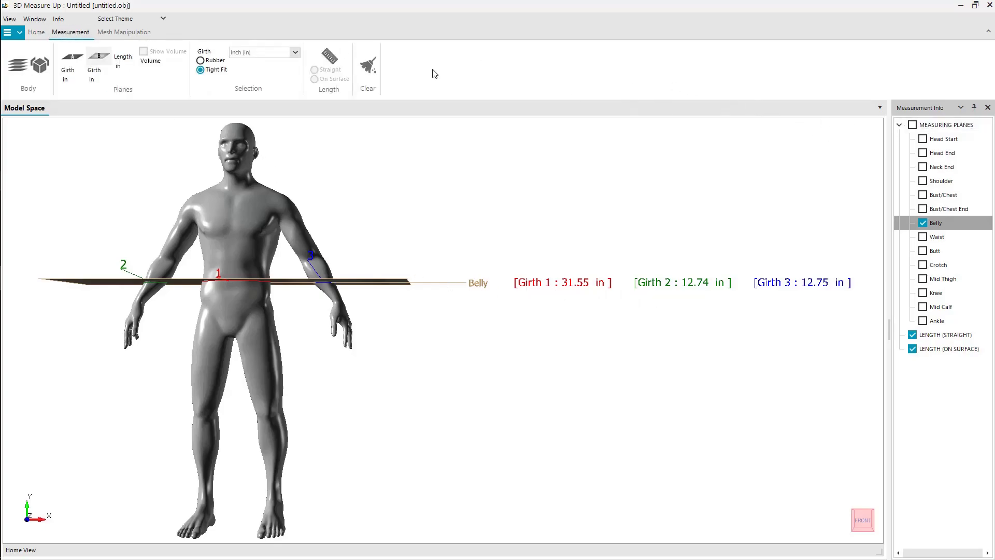
click(368, 66)
click(201, 61)
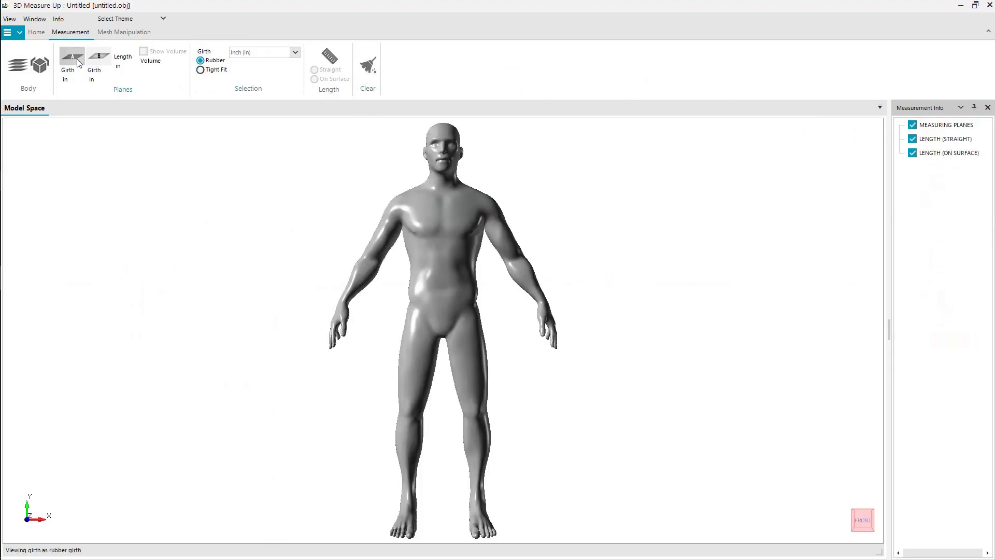
Insert measuring plane A and move it to the top of the head
click(68, 58)
drag(499, 159, 496, 188)
drag(554, 300, 512, 133)
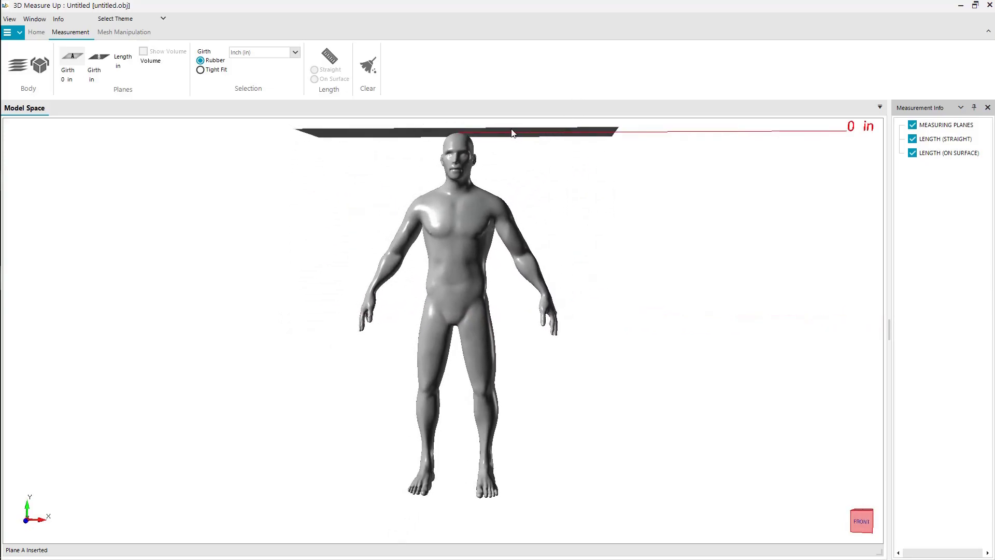
Insert measuring plane B, move it down beneath the feet to measure the full body height, and restore the home view
click(98, 56)
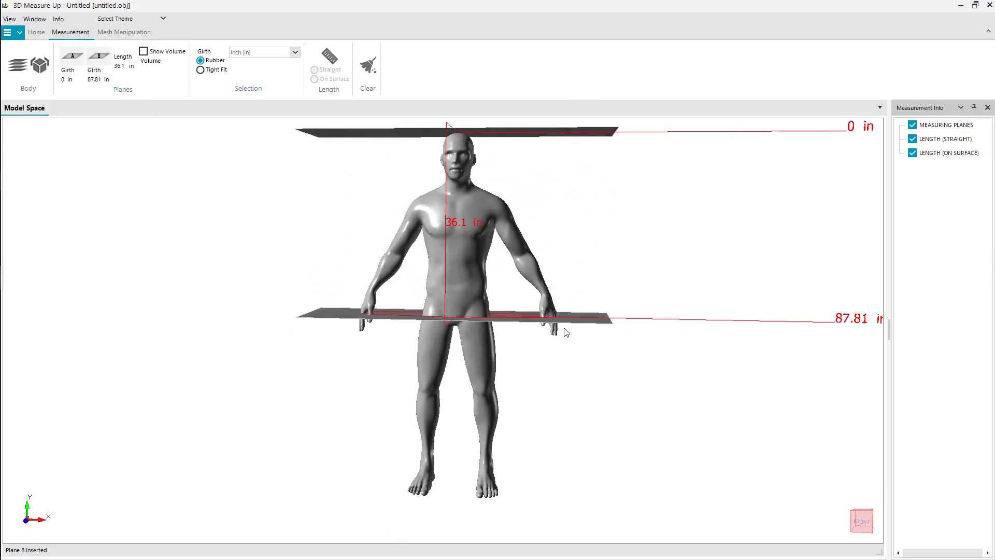
drag(593, 325, 587, 505)
scroll(585, 305, down, 1)
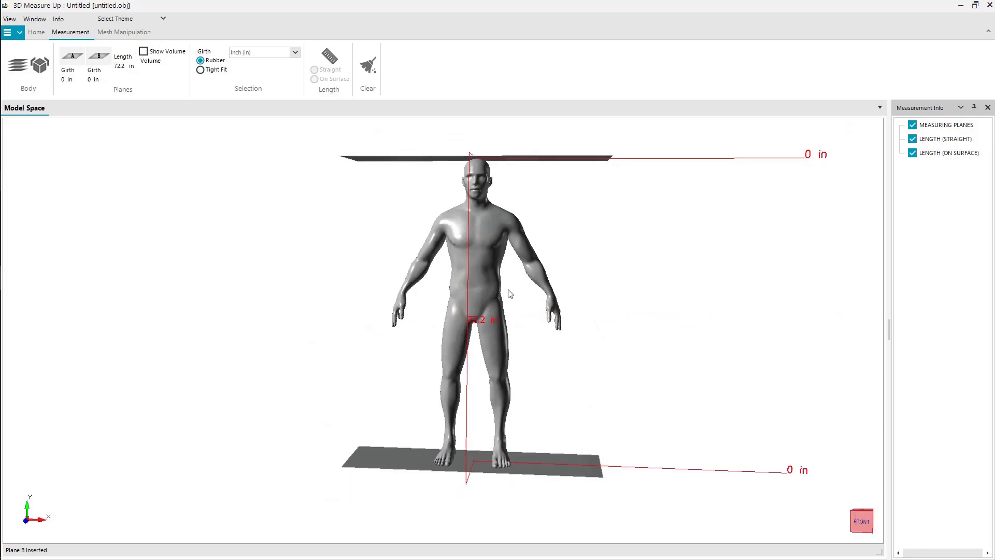
right_drag(486, 179, 452, 226)
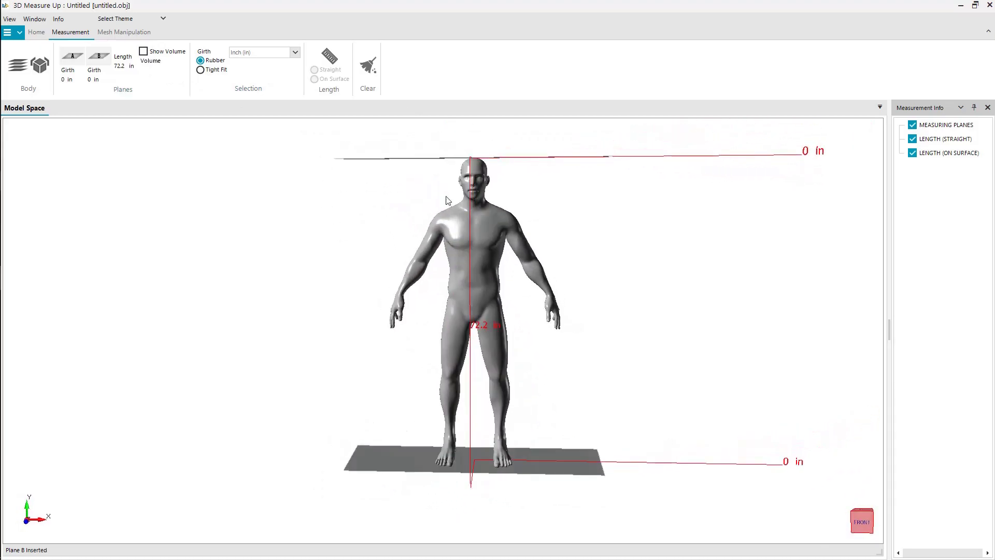
click(37, 32)
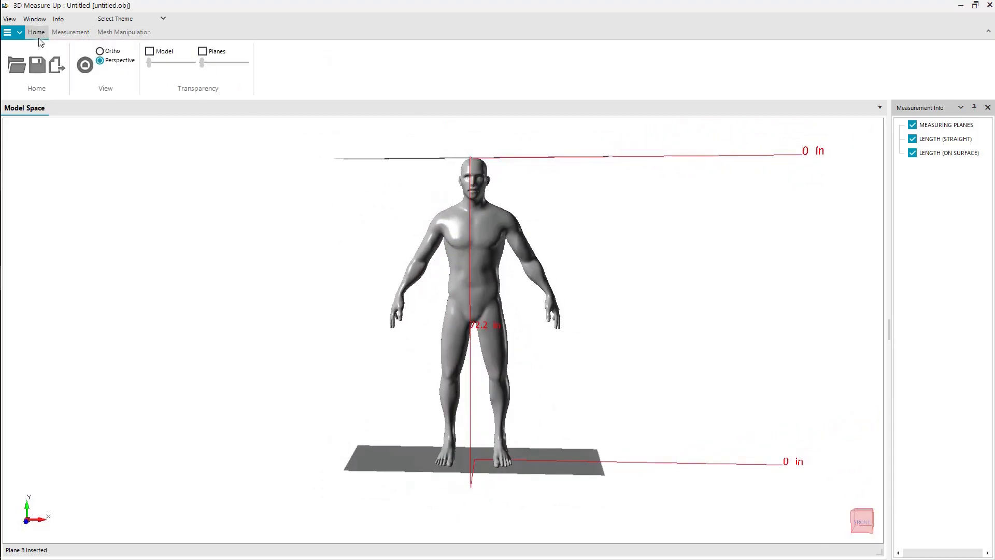
click(83, 66)
mouse_move(428, 200)
right_down()
mouse_move(471, 215)
mouse_move(434, 214)
mouse_move(428, 194)
right_up()
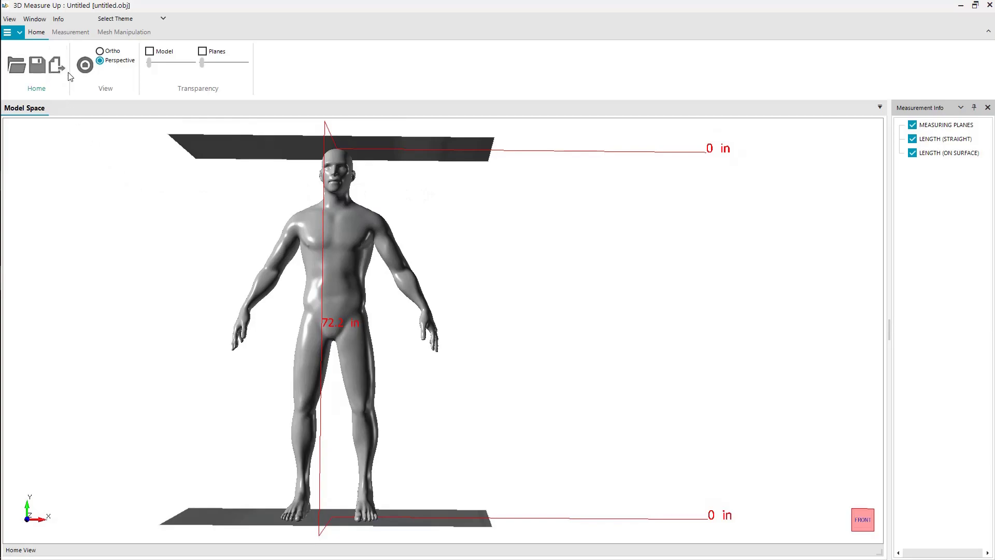
Move plane A to the neck and plane B to the upper abdomen, about 16.6 in apart, and show the volume between them
click(70, 34)
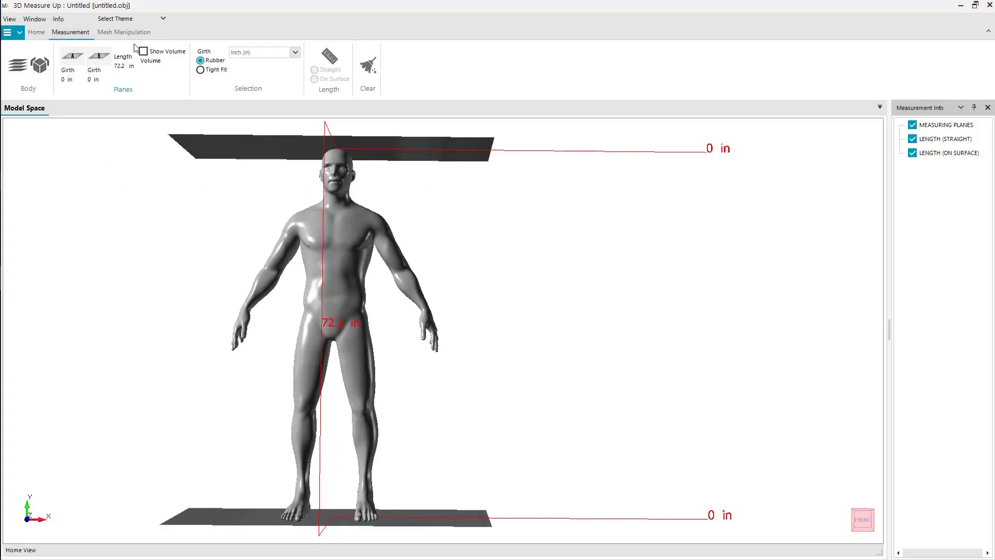
drag(448, 148, 446, 197)
drag(468, 514, 438, 282)
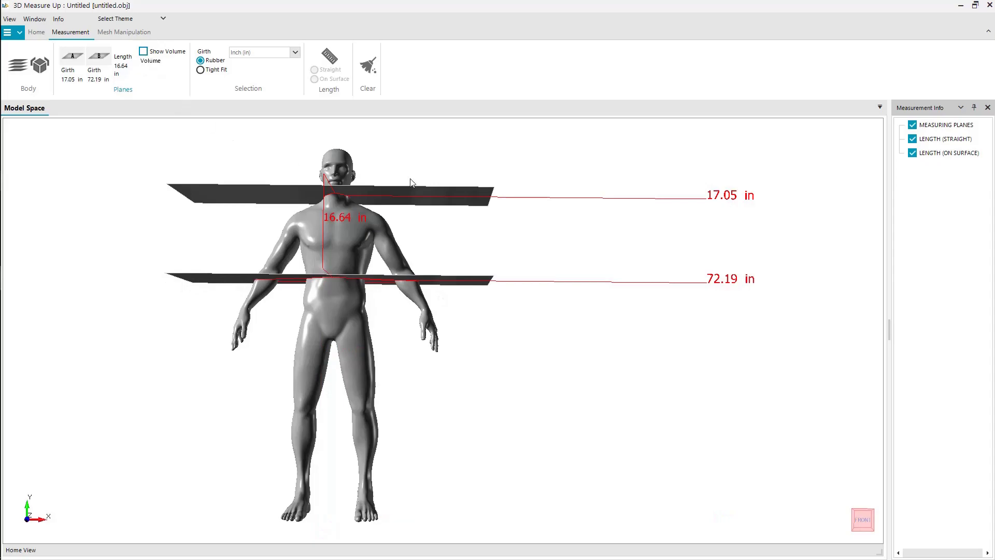
drag(540, 171, 471, 158)
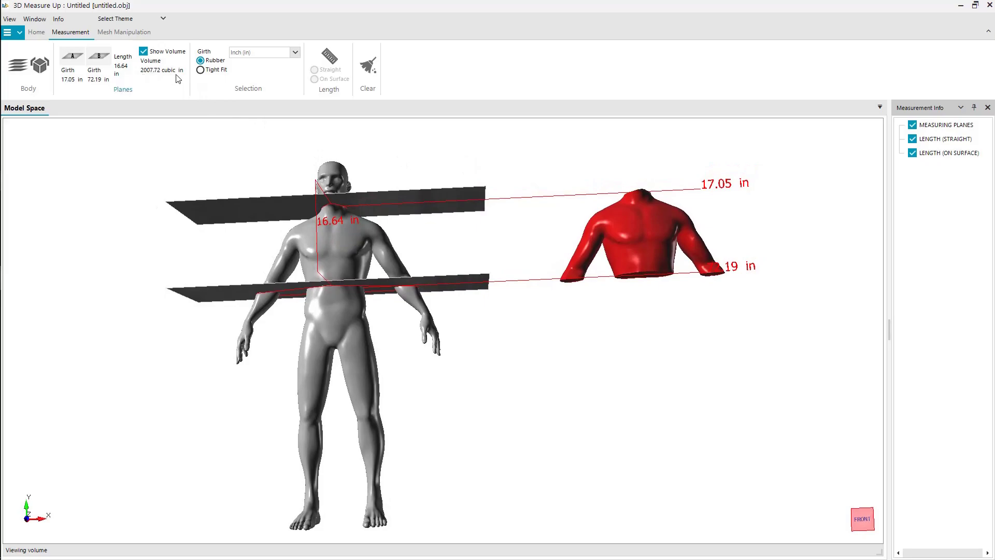
Clear all measurements and measure the Straight length from one outer shoulder to the other
click(368, 66)
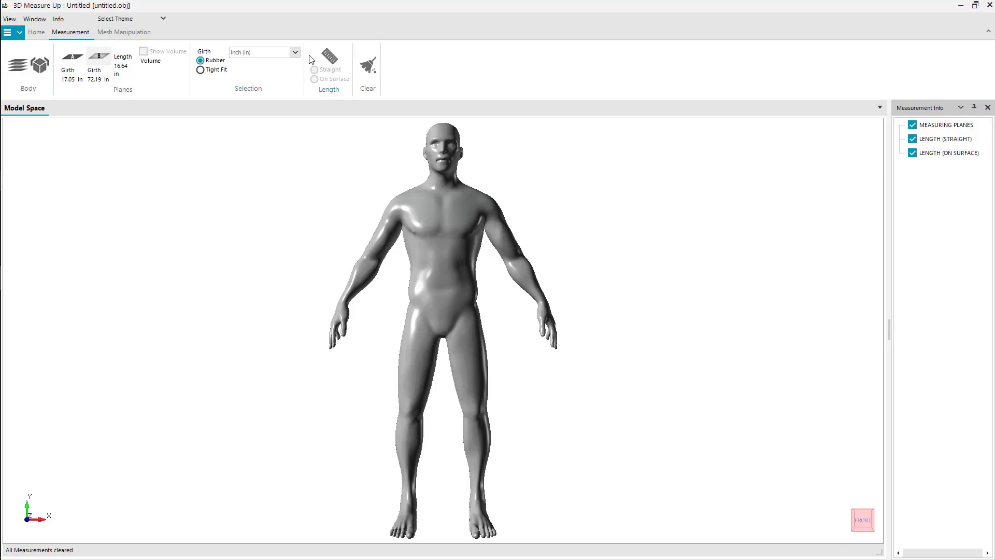
click(322, 54)
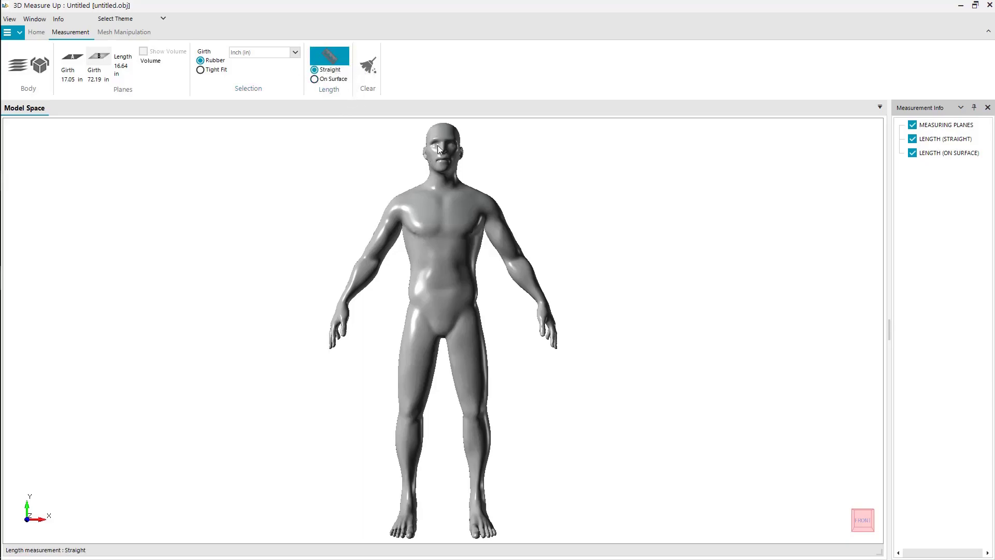
scroll(478, 137, up, 2)
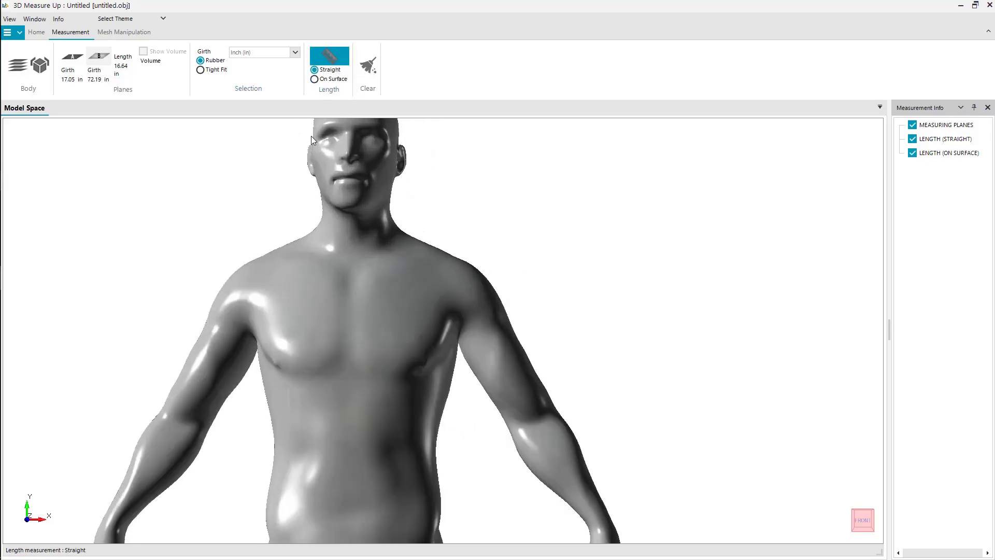
scroll(311, 137, up, 2)
scroll(298, 224, up, 2)
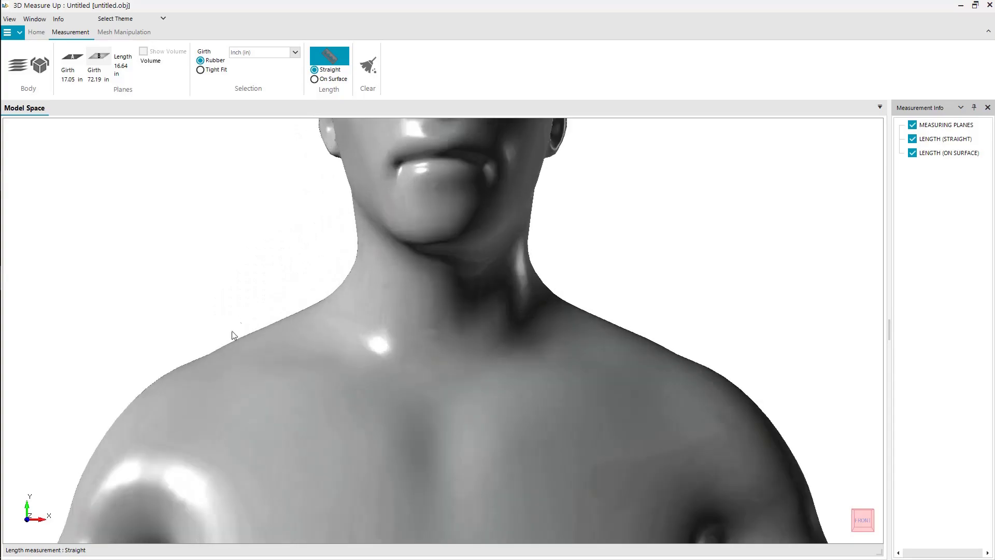
click(125, 409)
click(756, 406)
scroll(467, 403, down, 4)
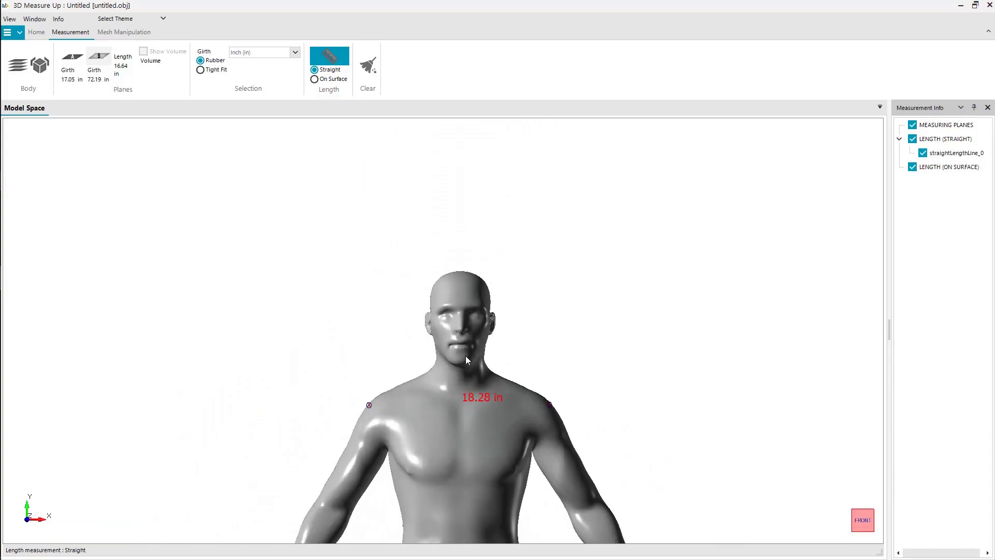
Enable model transparency at a little under half strength and examine the shoulder length line from above and in front
click(36, 32)
click(150, 51)
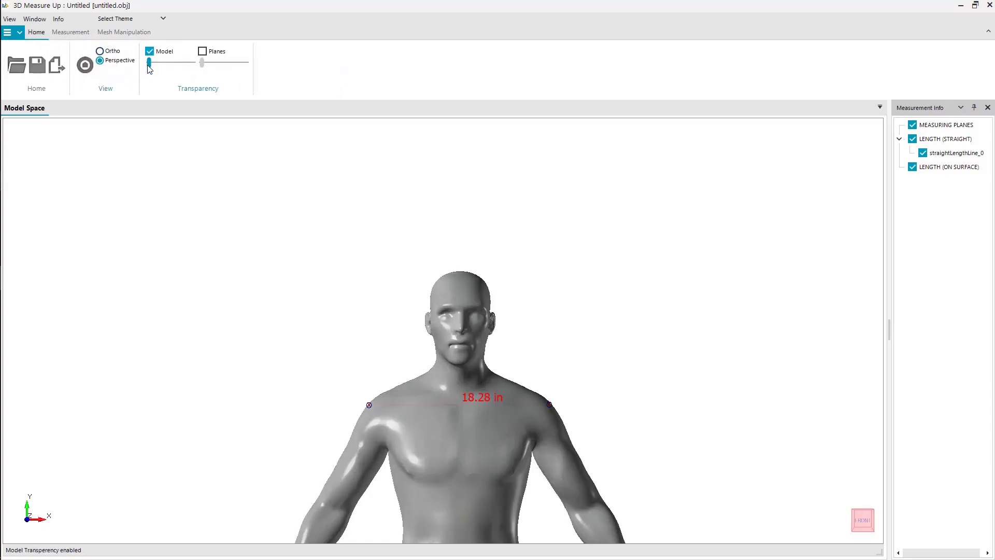
drag(150, 62, 169, 62)
click(123, 32)
click(71, 32)
drag(495, 309, 456, 356)
scroll(456, 355, up, 5)
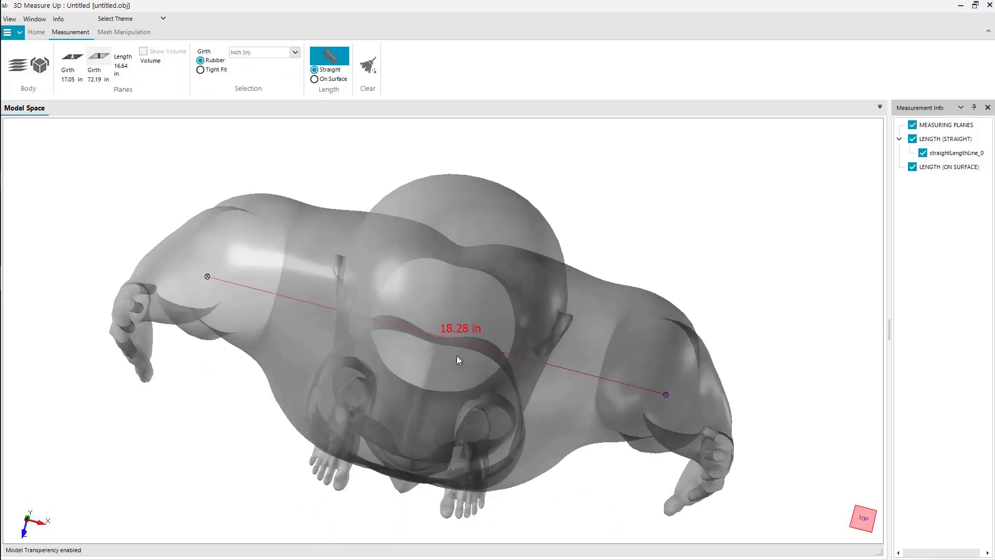
drag(341, 293, 288, 201)
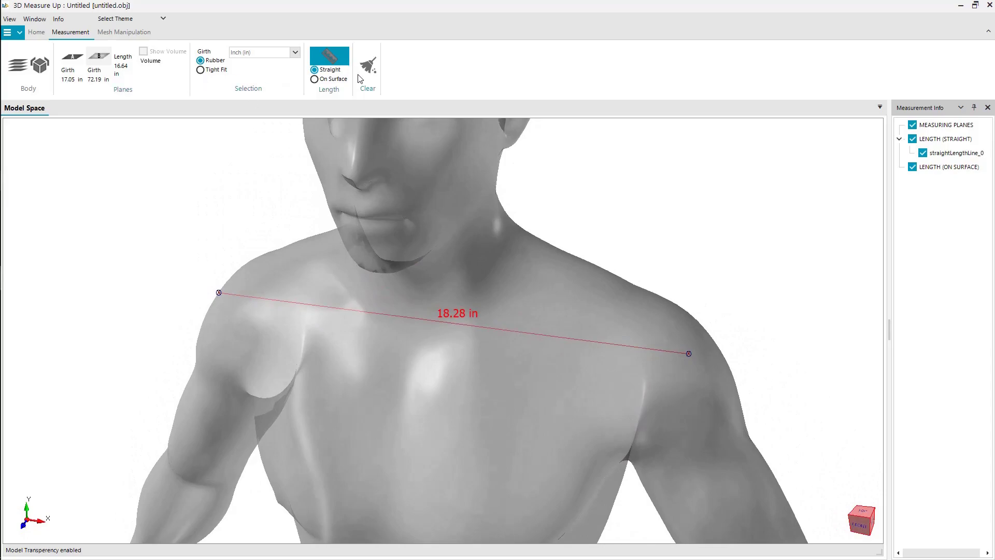
Measure the On Surface length around the full waist, placing points around the torso and closing the loop at the starting point
click(314, 79)
scroll(452, 274, down, 8)
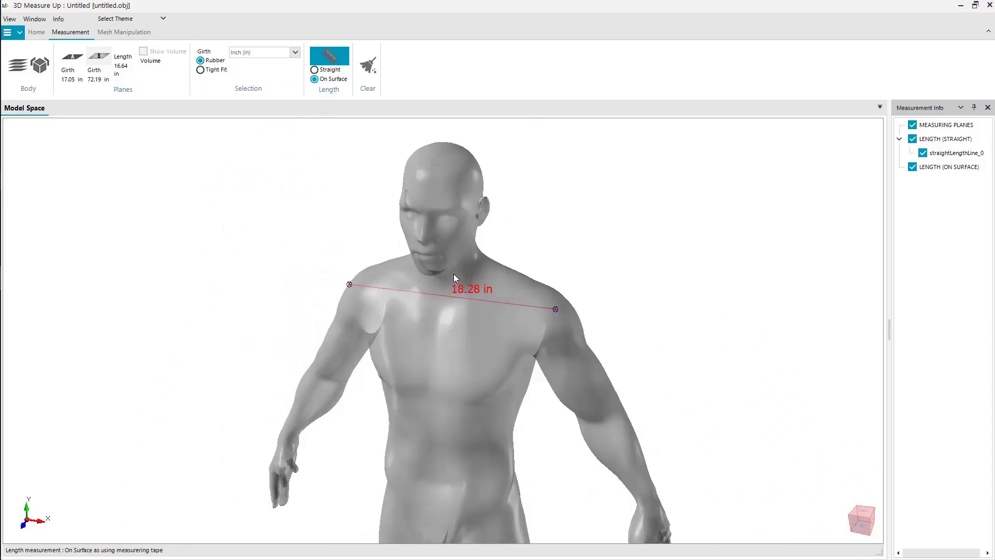
scroll(441, 352, up, 10)
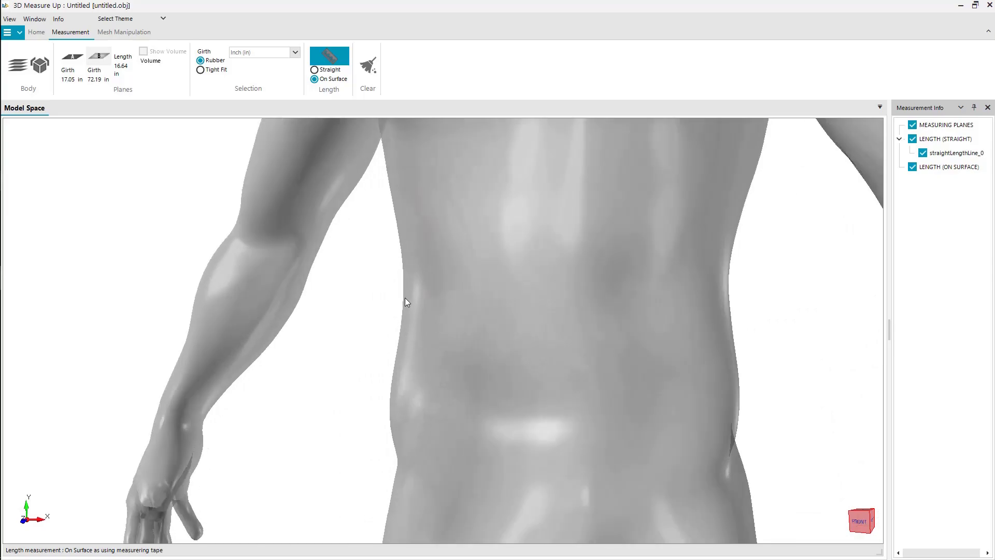
click(507, 306)
click(719, 299)
right_drag(721, 291, 565, 333)
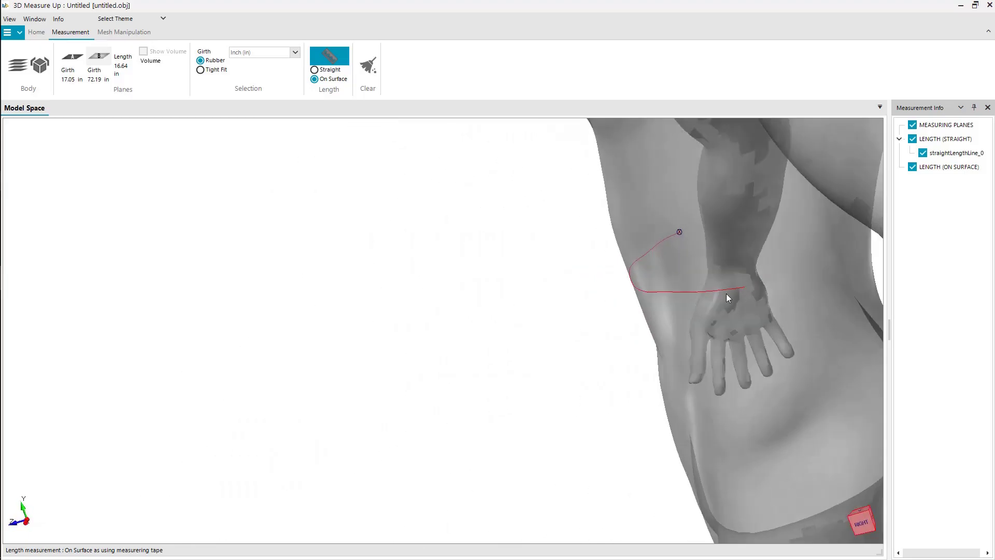
right_drag(738, 270, 461, 297)
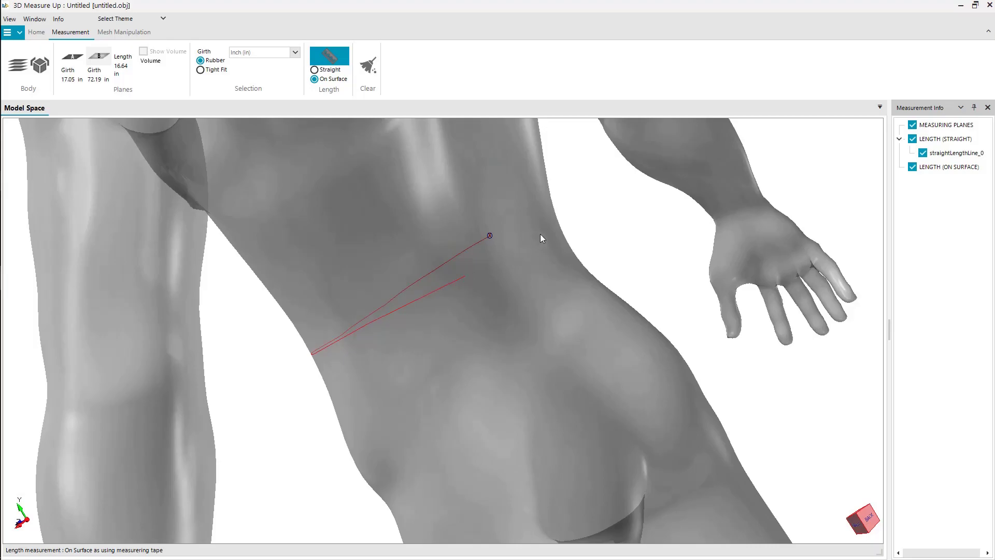
middle_drag(554, 222, 535, 243)
mouse_move(535, 243)
right_down()
mouse_move(546, 240)
mouse_move(550, 308)
mouse_move(570, 228)
mouse_move(601, 201)
mouse_move(430, 334)
right_up()
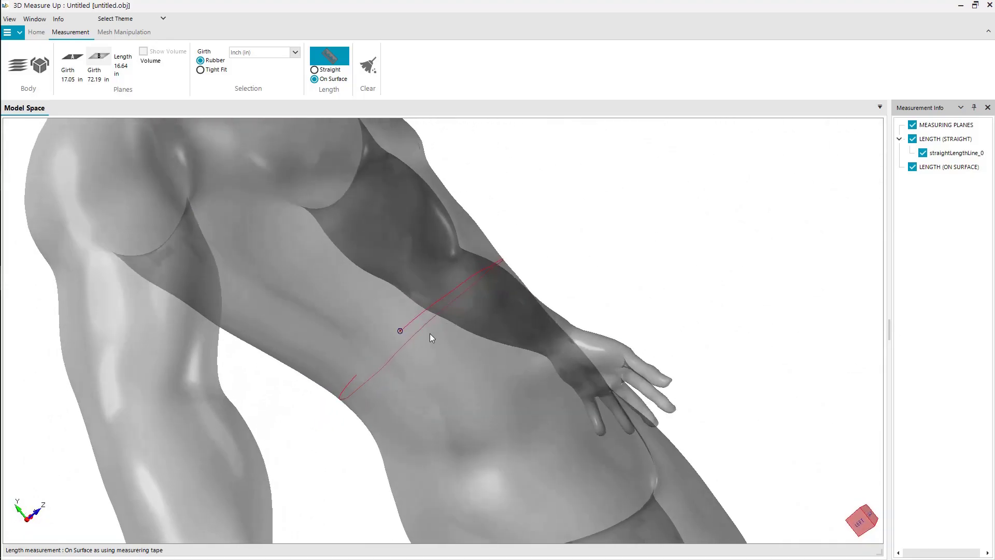
click(400, 331)
right_drag(491, 303, 456, 340)
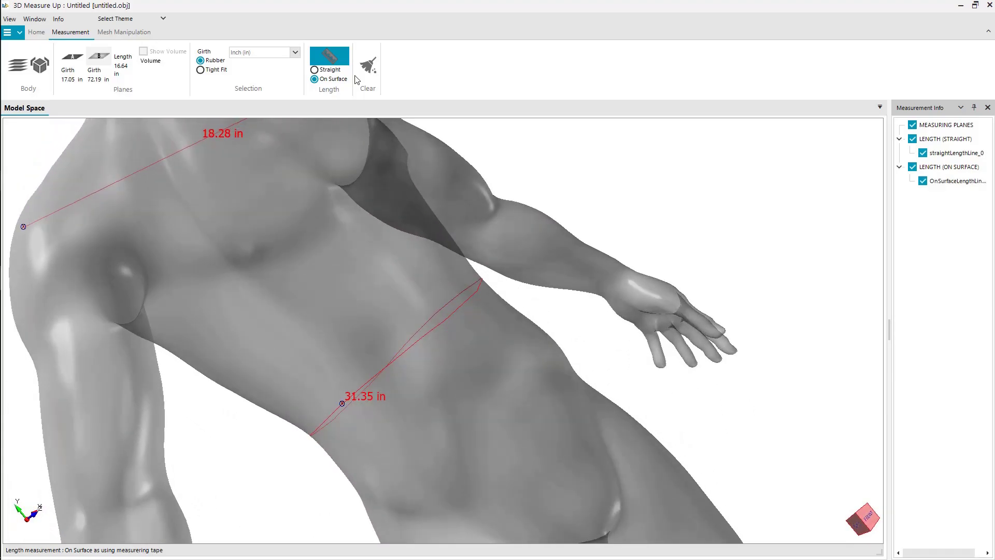
Restore the home view and rename the on-surface length measurement as waist
click(36, 32)
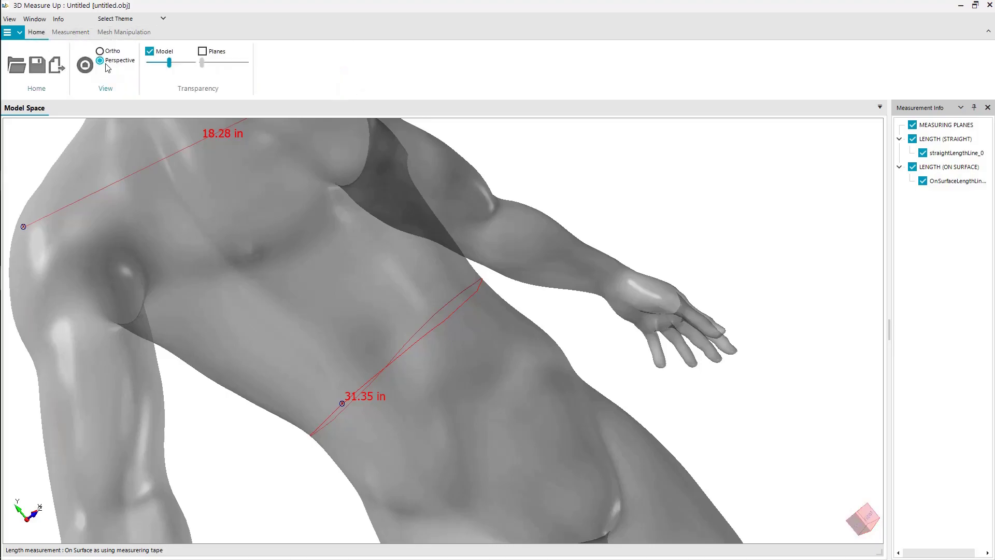
click(85, 64)
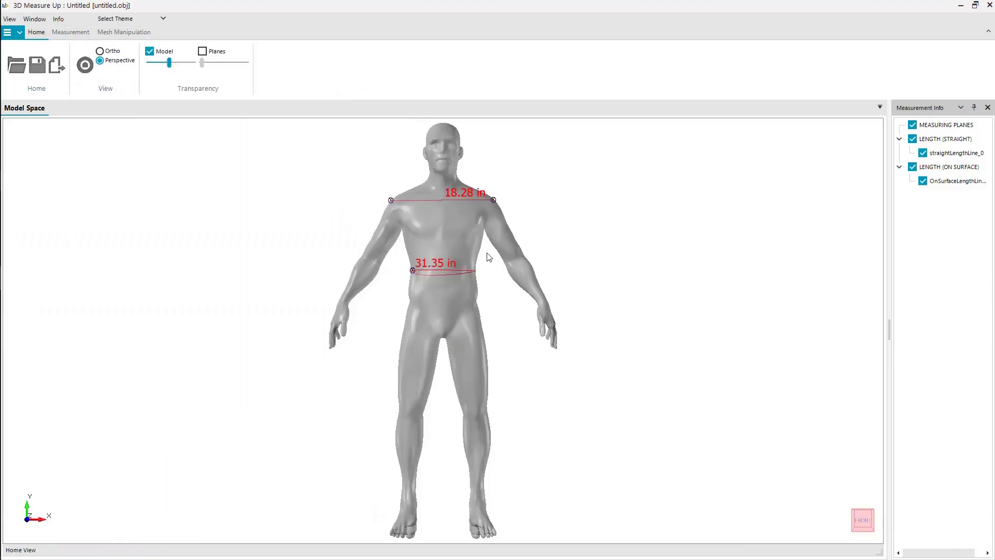
click(952, 186)
click(952, 184)
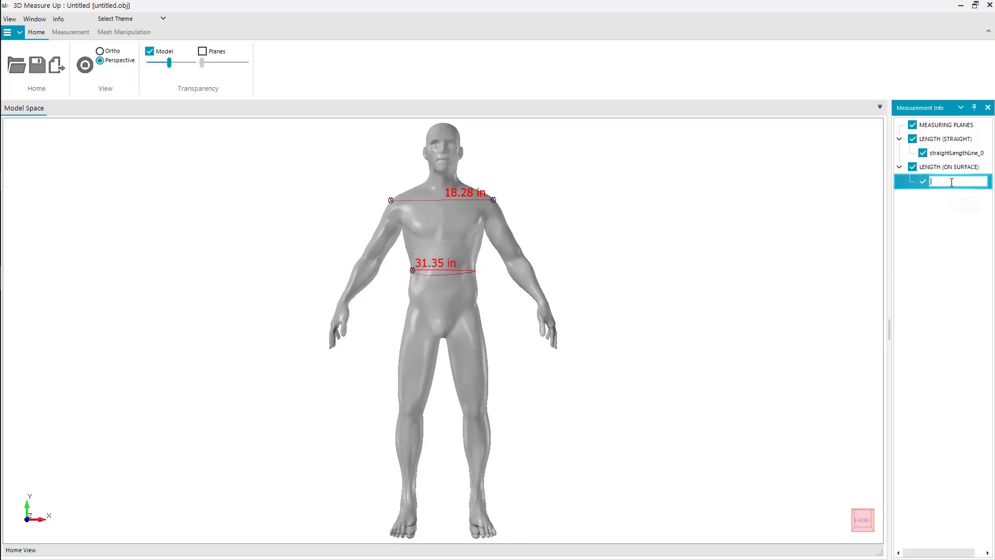
key(Return)
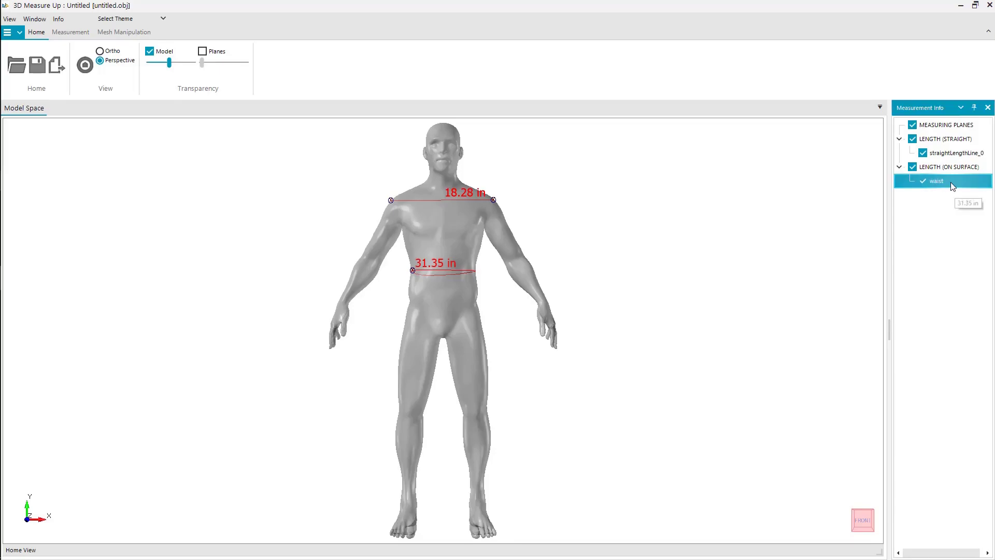
Rename the straight length measurement as shoulders
click(954, 154)
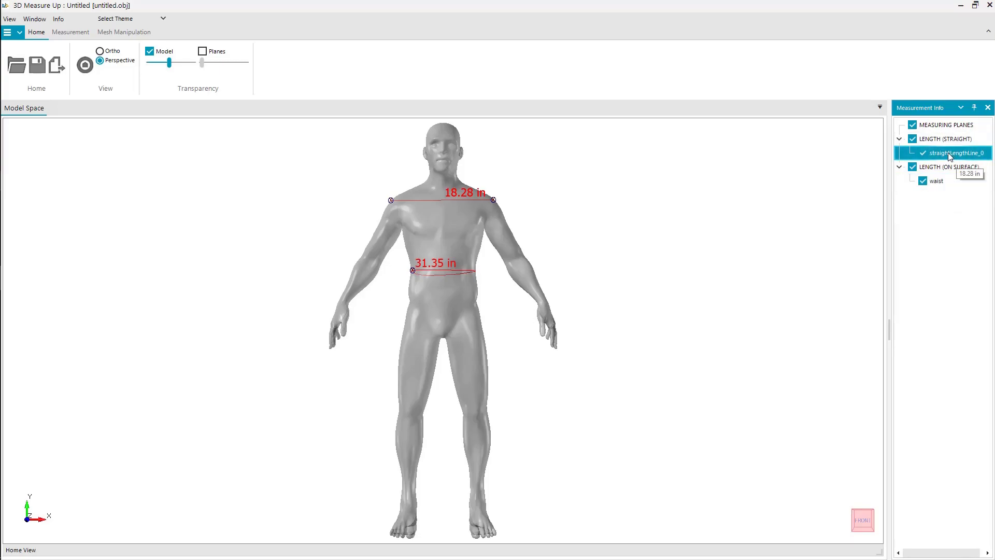
click(950, 153)
text(shoulders)
key(Return)
drag(555, 195, 457, 225)
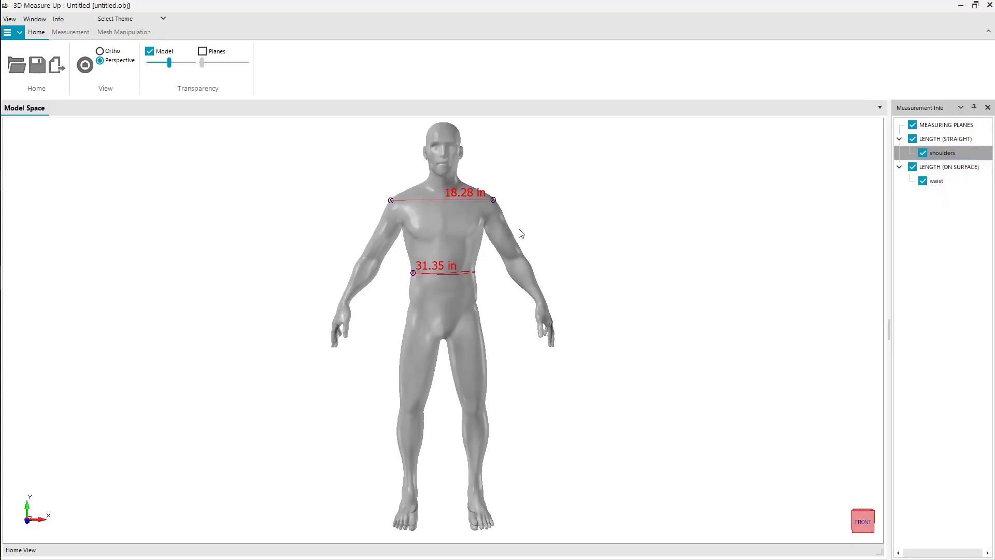
Delete the shoulders measurement from the straight lengths
click(943, 153)
key(Delete)
click(932, 168)
drag(439, 194, 437, 204)
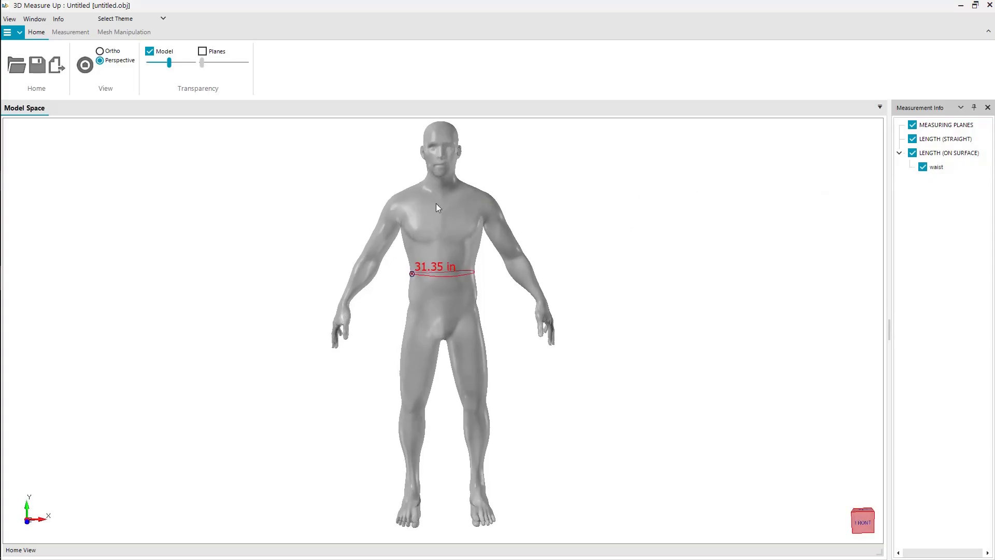
Export the measurement data as a CSV file named waist in the 3D model folder
click(57, 68)
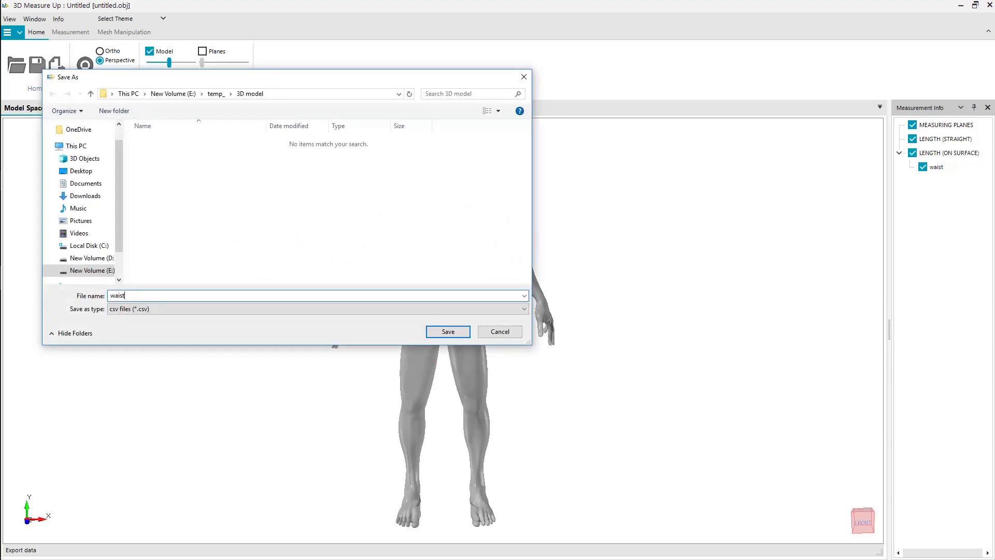
key(Return)
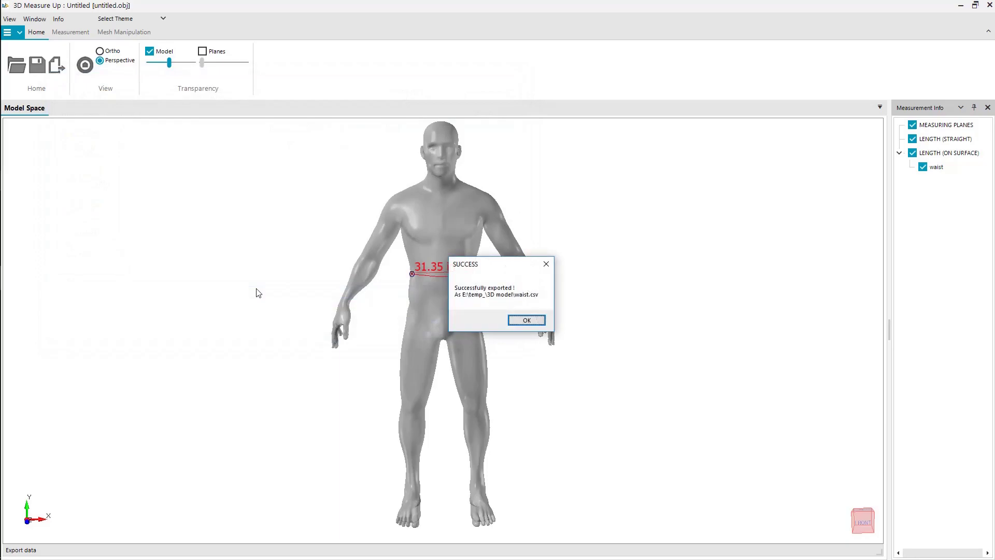
click(526, 320)
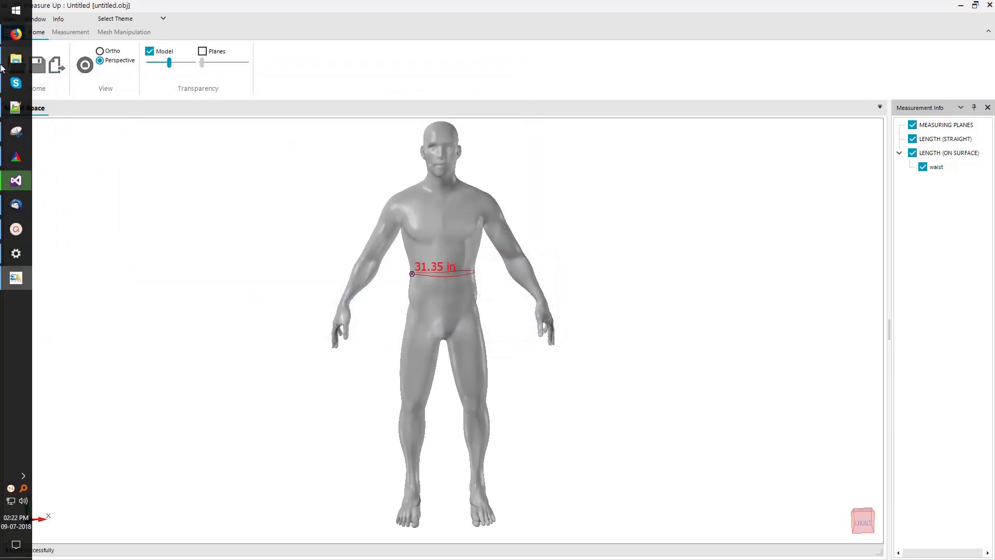
Open waist.csv from File Explorer in OpenOffice Calc with the default import settings, check the waist row, and close the spreadsheet
click(8, 65)
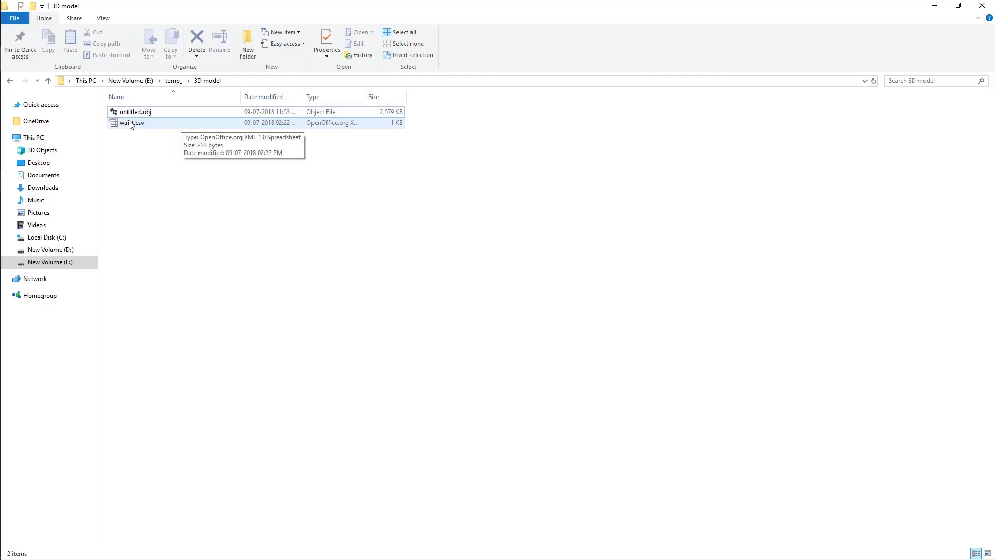
double_click(162, 125)
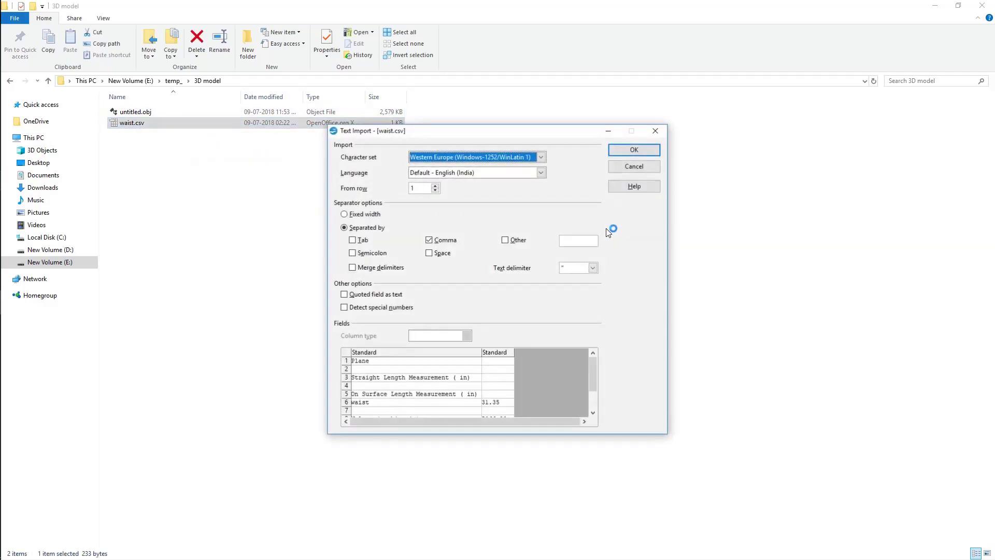
click(634, 150)
click(155, 133)
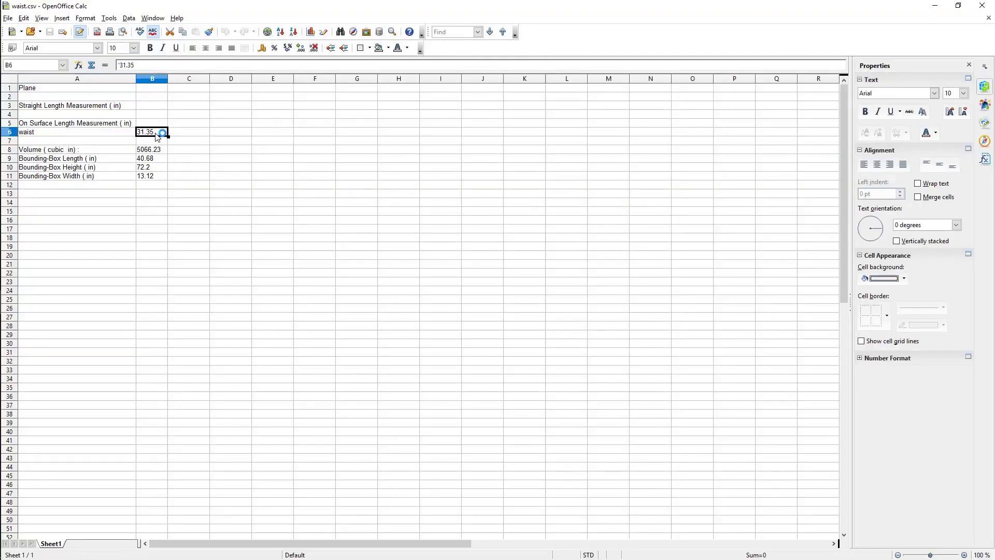
click(67, 134)
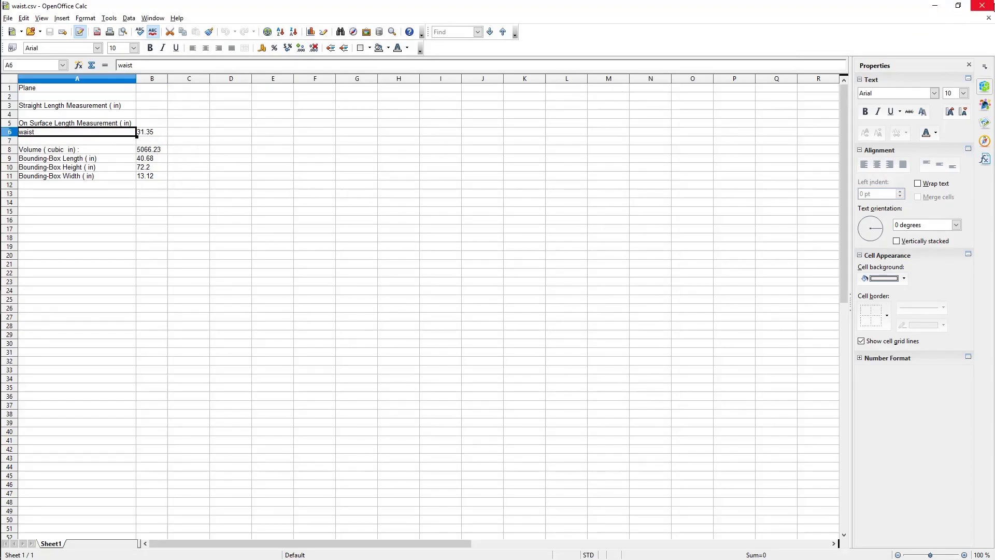
click(990, 8)
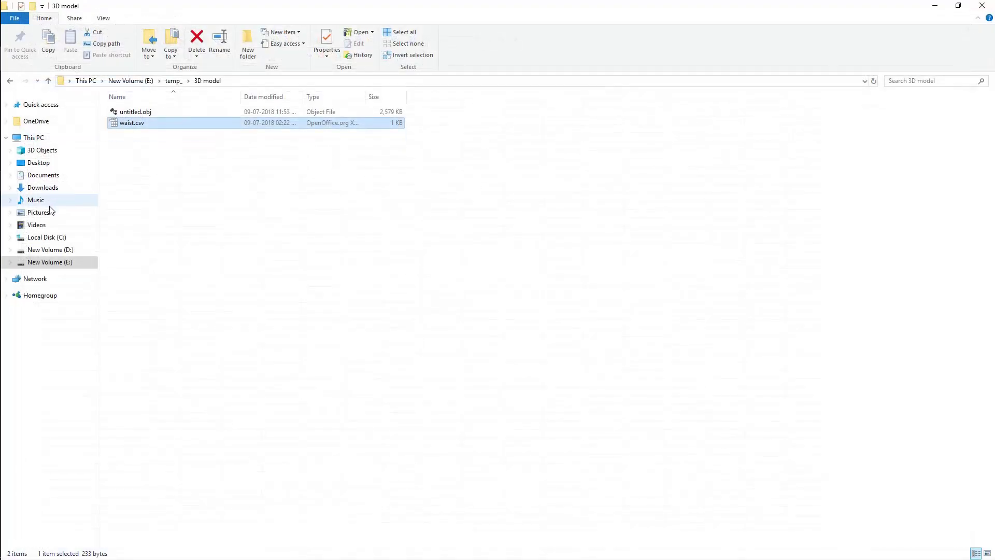
Switch back to 3D Measure Up and save the project as waistWork in .3dmp format in the 3D Objects folder
mouse_move(2, 139)
click(16, 278)
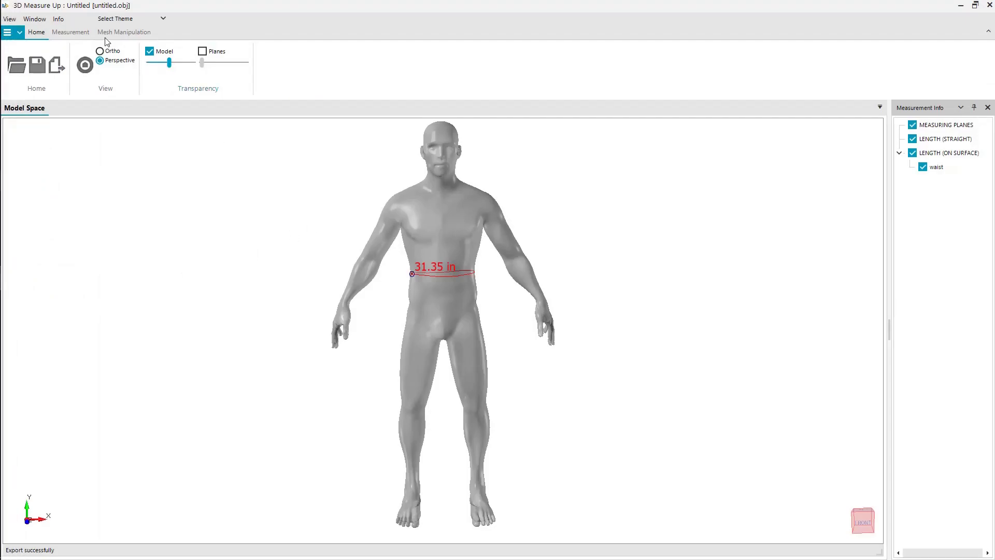
click(37, 66)
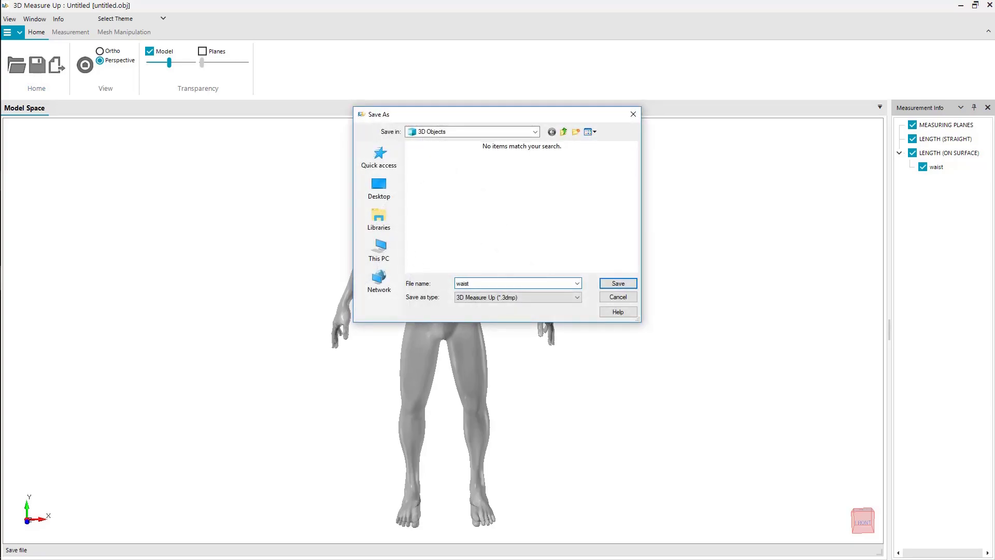
text(Work)
key(Return)
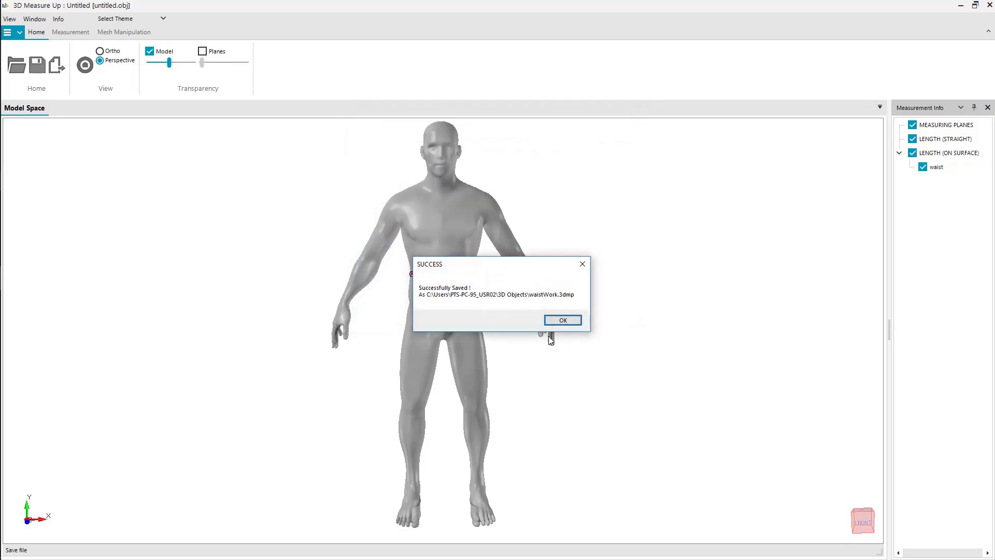